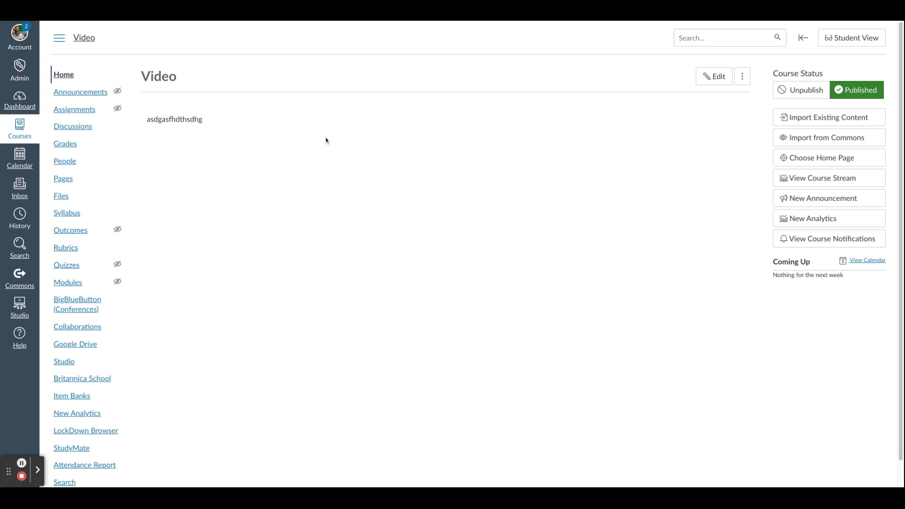
Open the course home page for editing.
click(69, 80)
click(716, 81)
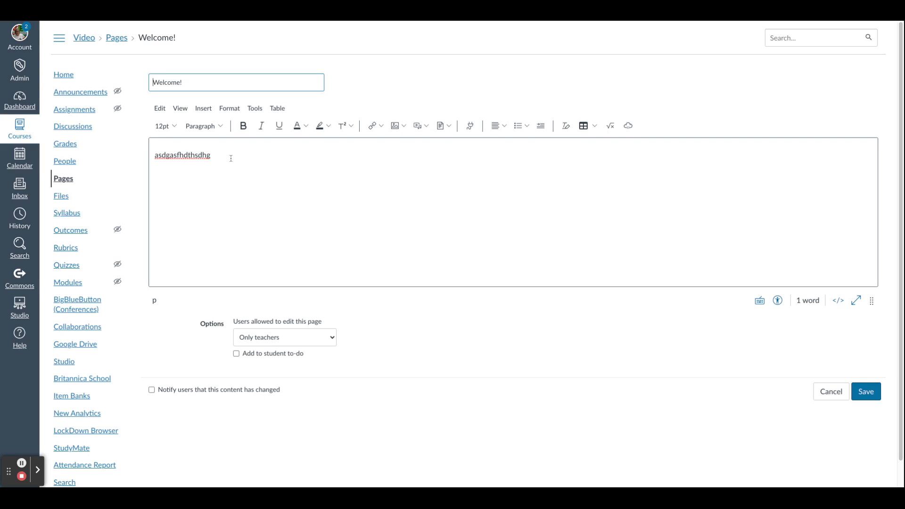
Replace the placeholder body text with "Welcome to my course!".
click(231, 157)
drag(230, 157, 150, 155)
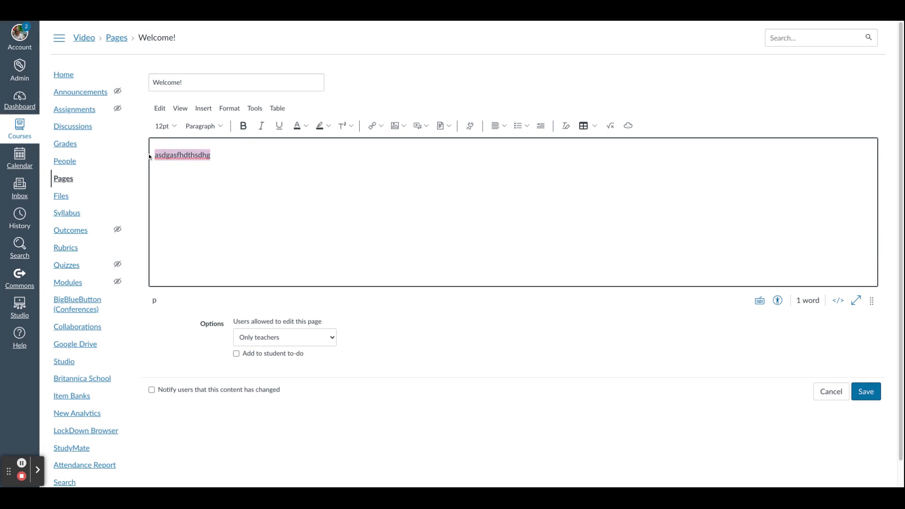
text(Welcome to my course!)
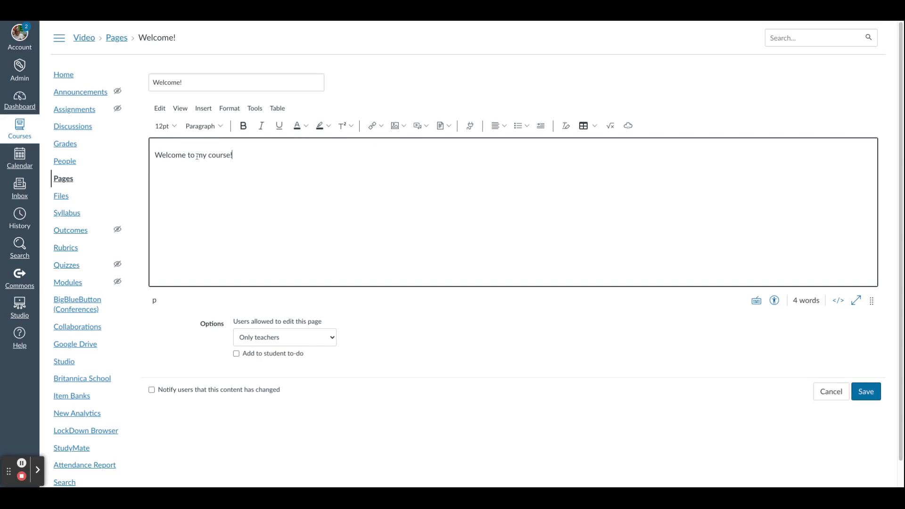
Set the welcome line's font to Book Antiqua.
drag(239, 155, 141, 155)
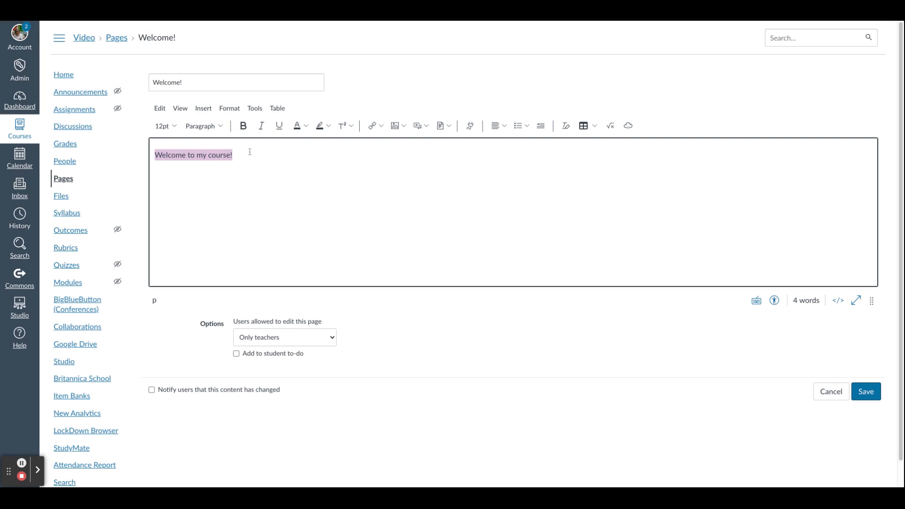
click(229, 109)
mouse_move(259, 268)
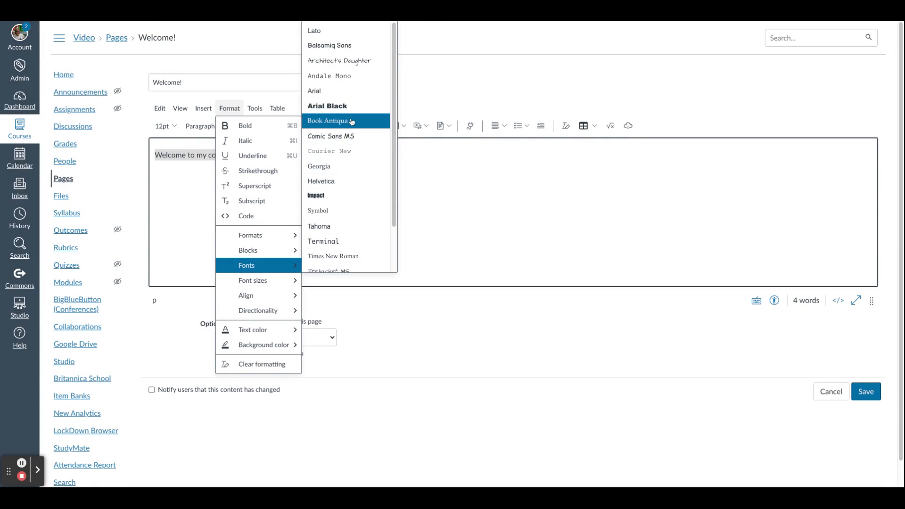
click(351, 122)
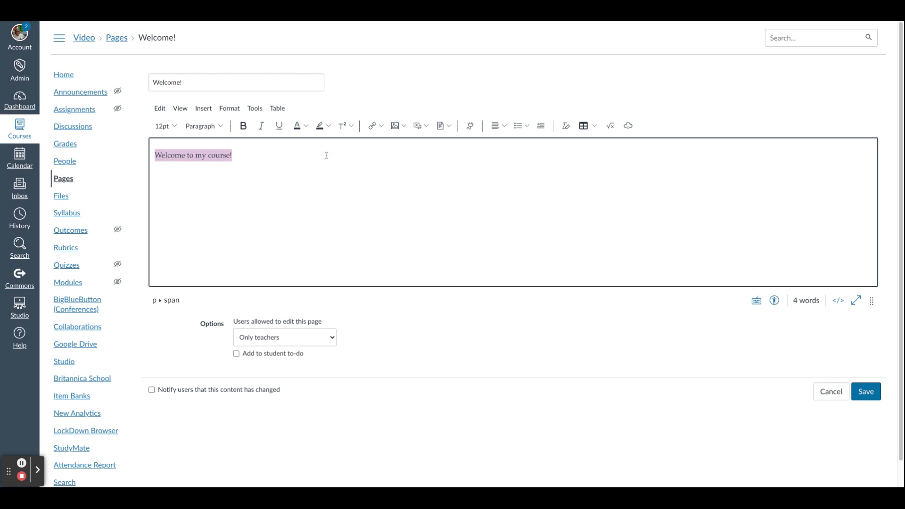
Set the welcome line's font size to 24pt.
click(174, 127)
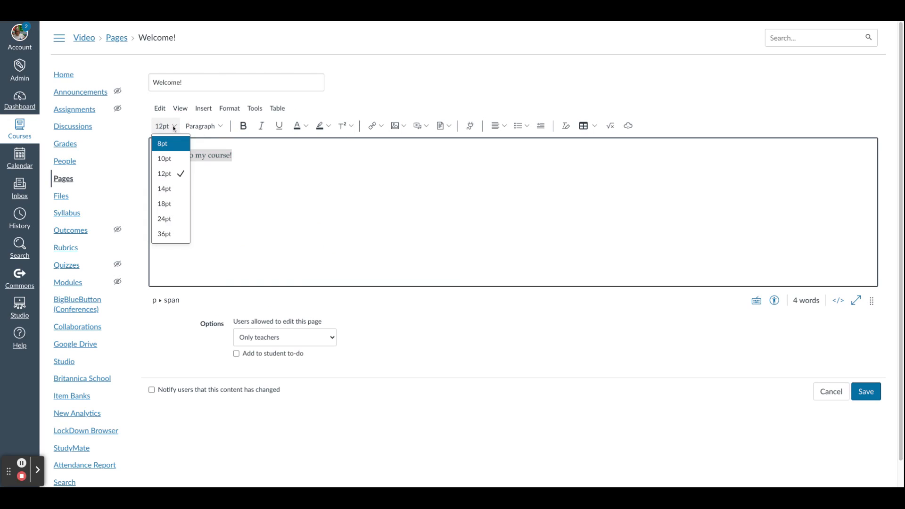
click(177, 222)
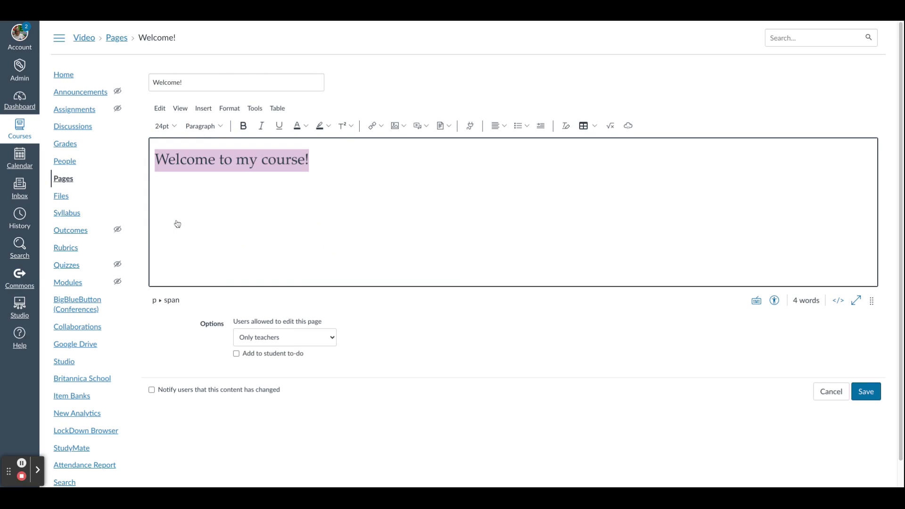
click(229, 108)
click(397, 179)
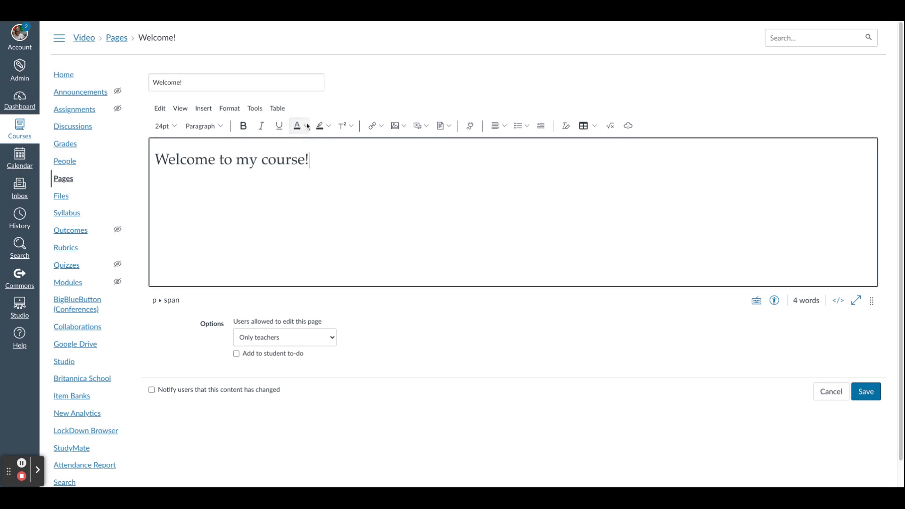
drag(313, 159, 157, 156)
click(327, 126)
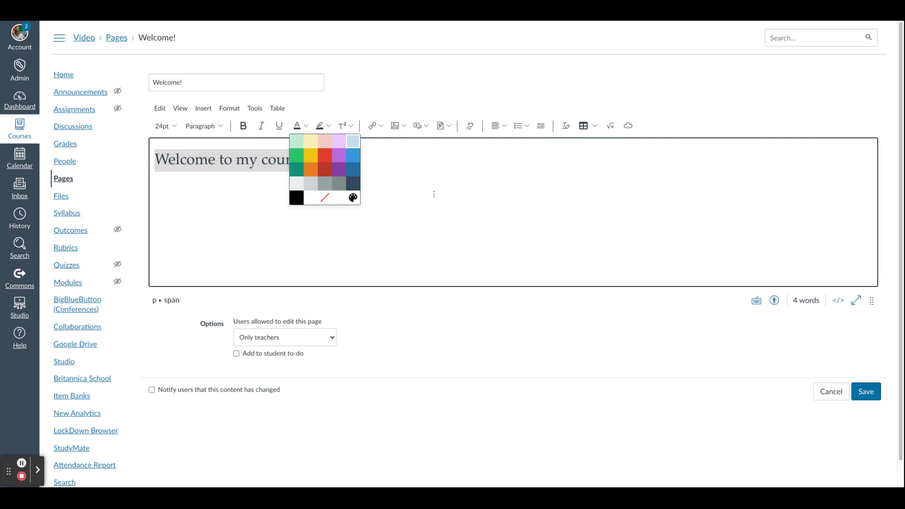
click(419, 182)
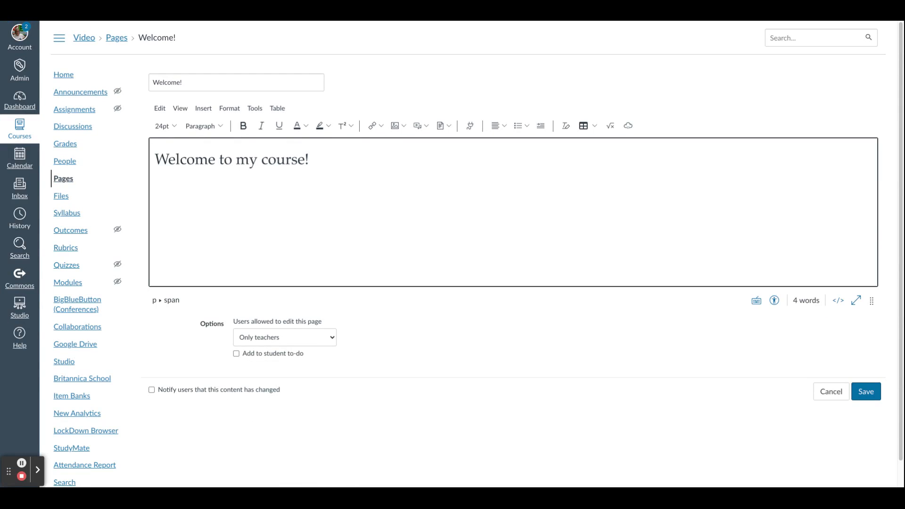
drag(311, 160, 237, 162)
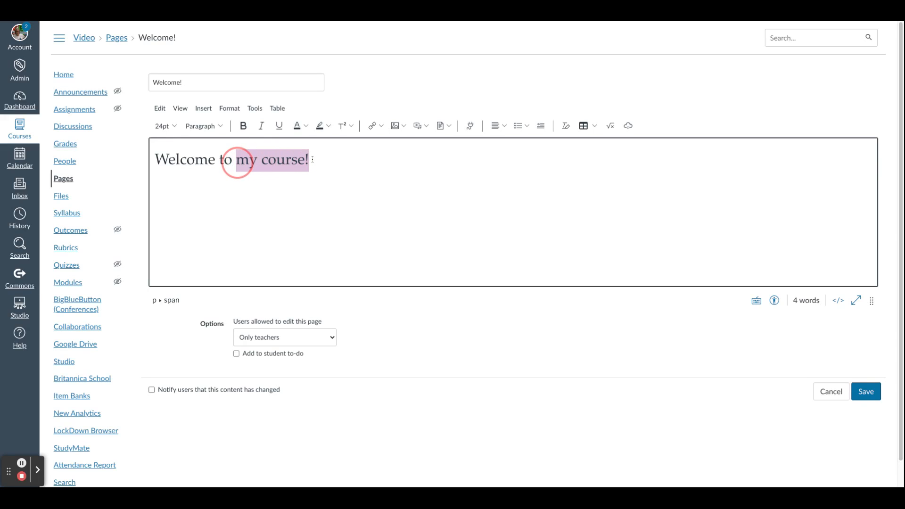
click(372, 125)
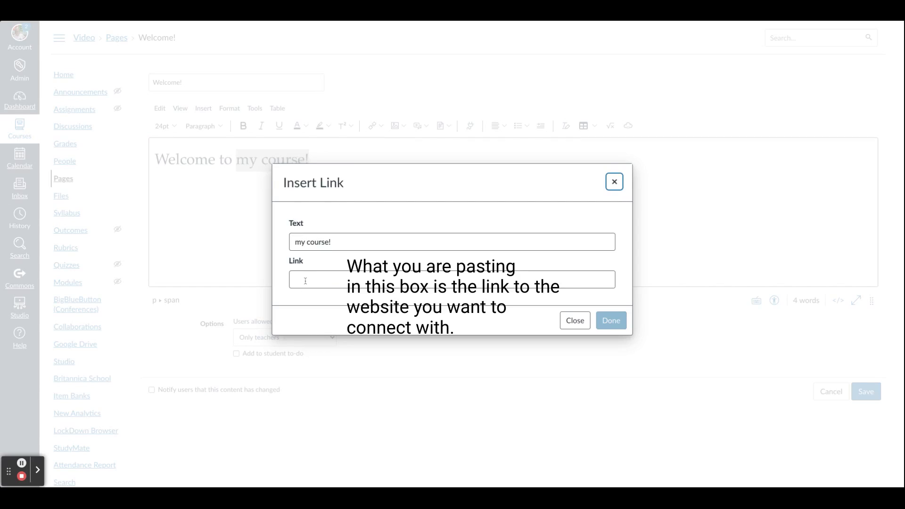
click(304, 279)
text(https://www.commonsensemedia.org/)
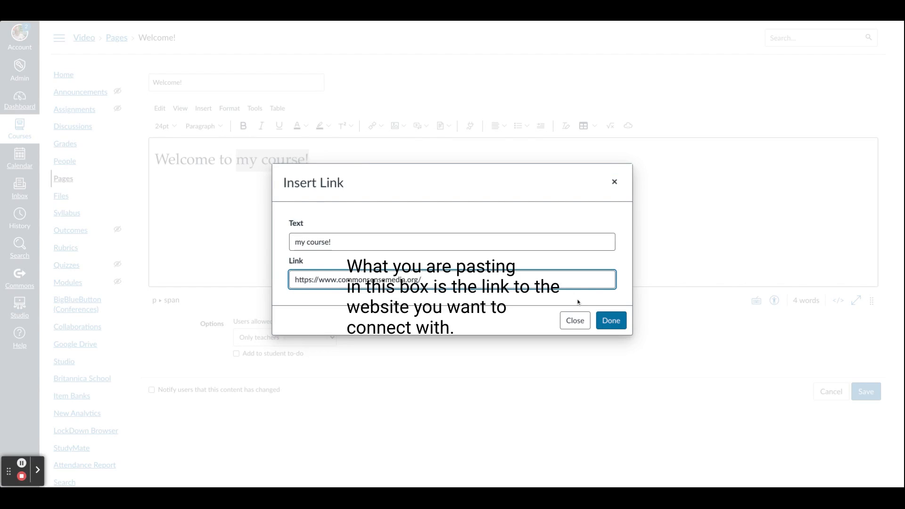
click(611, 321)
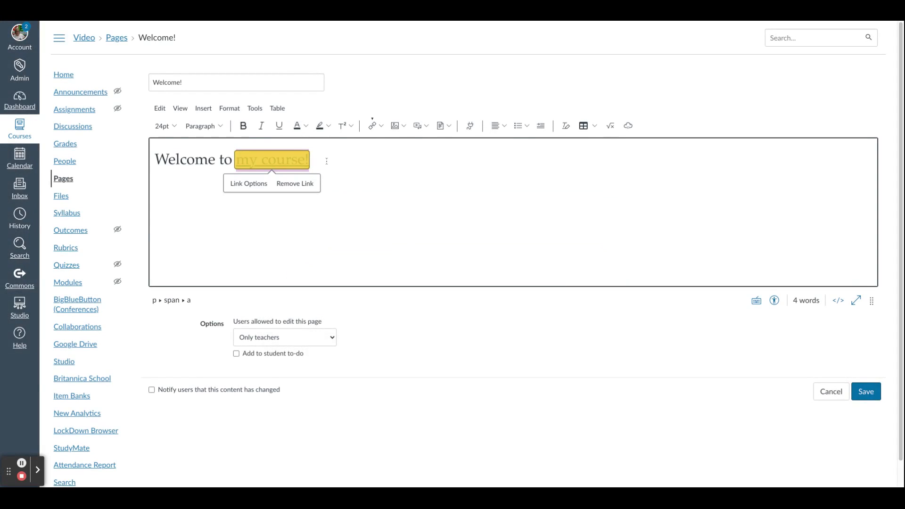
Add a new line below reading "Click here for Modules.".
click(369, 175)
key(Return)
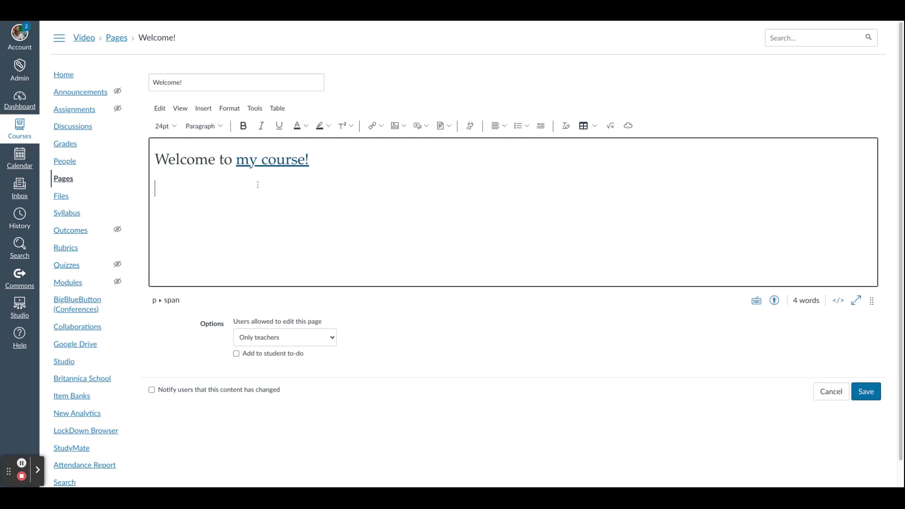
text(Click here for)
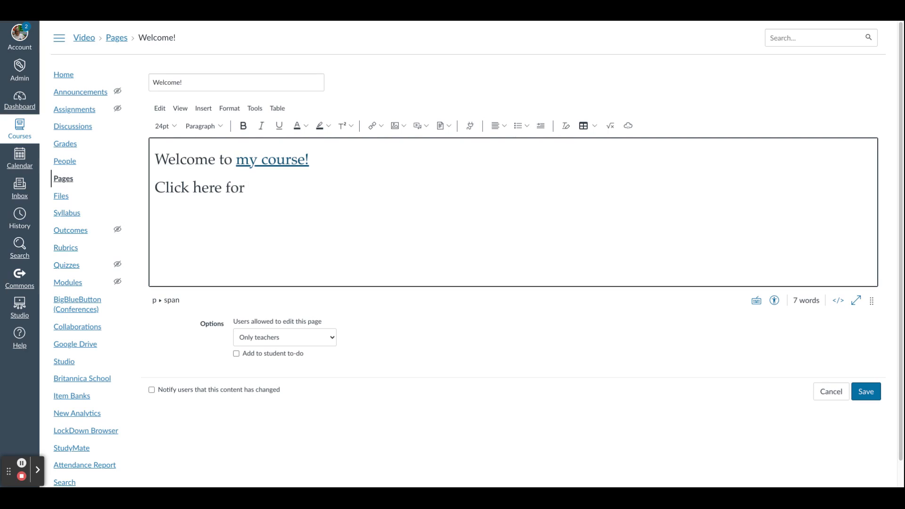
text( Modules.)
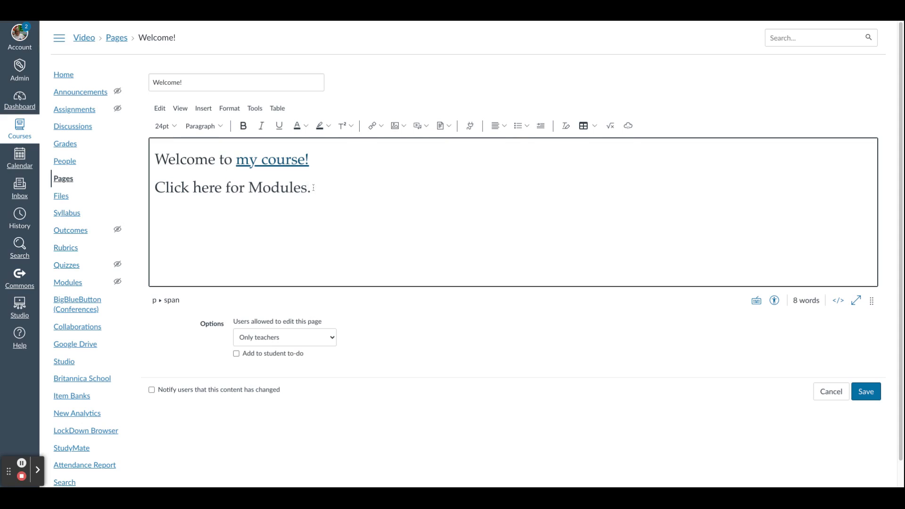
Try to link "Modules." to a course item by browsing the Modules and Pages course links.
drag(274, 188, 249, 191)
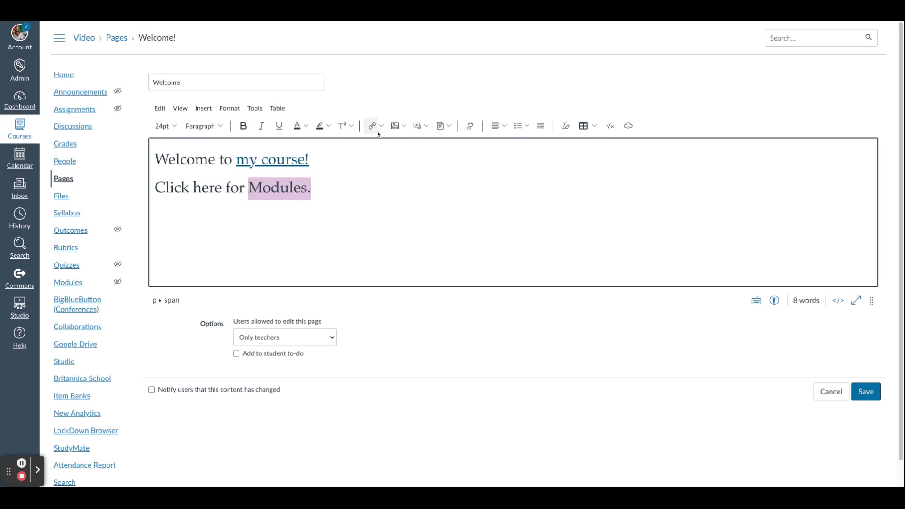
click(381, 126)
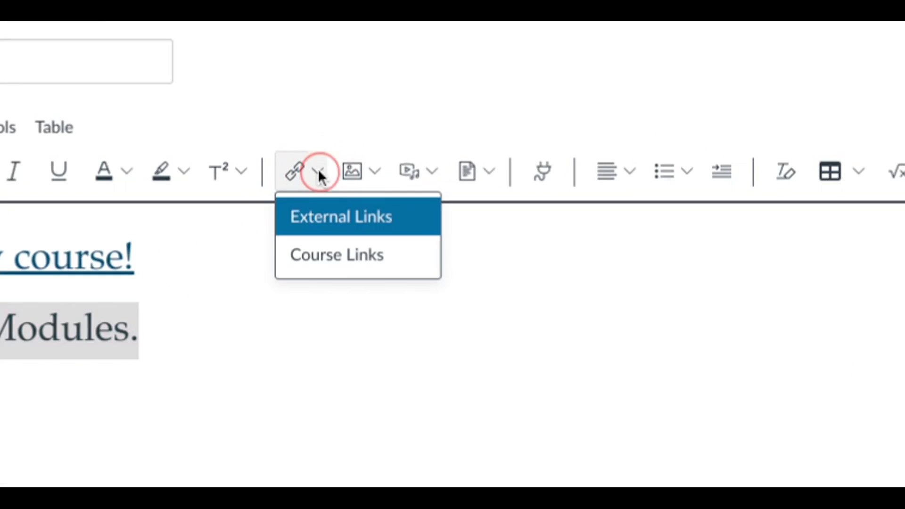
click(373, 264)
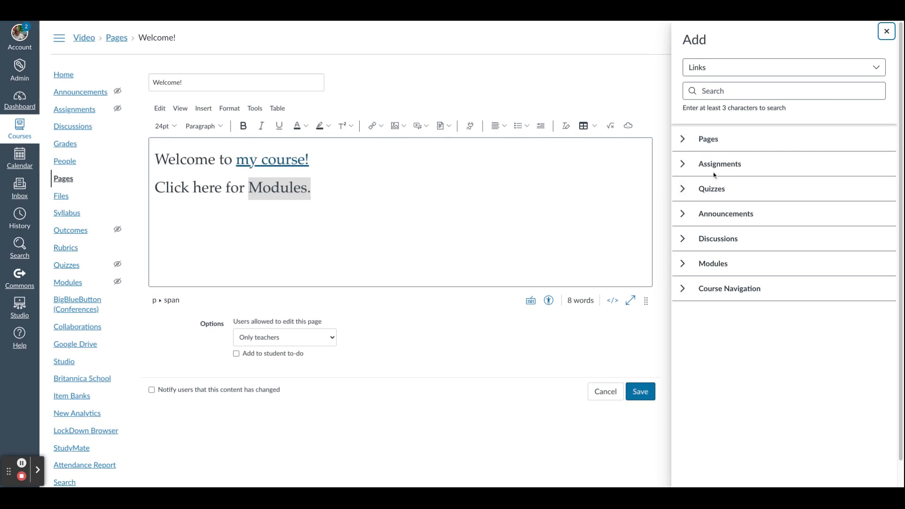
click(683, 265)
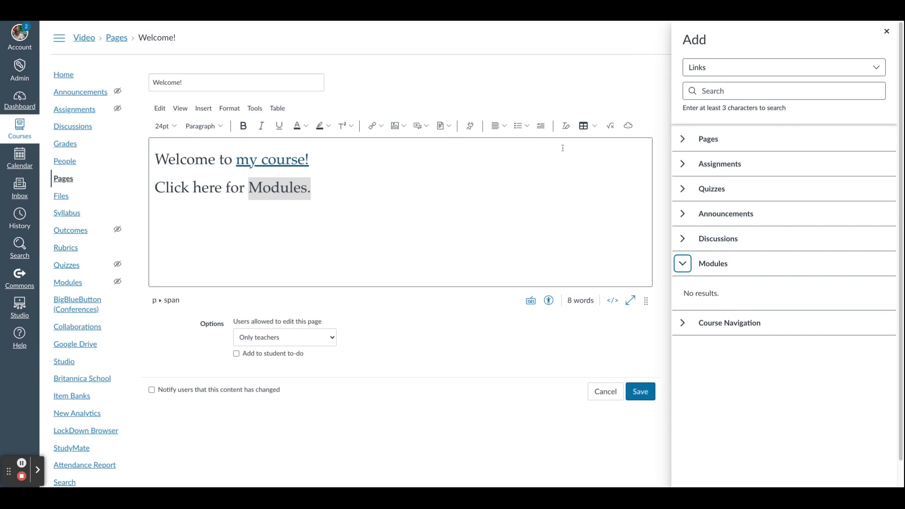
click(682, 140)
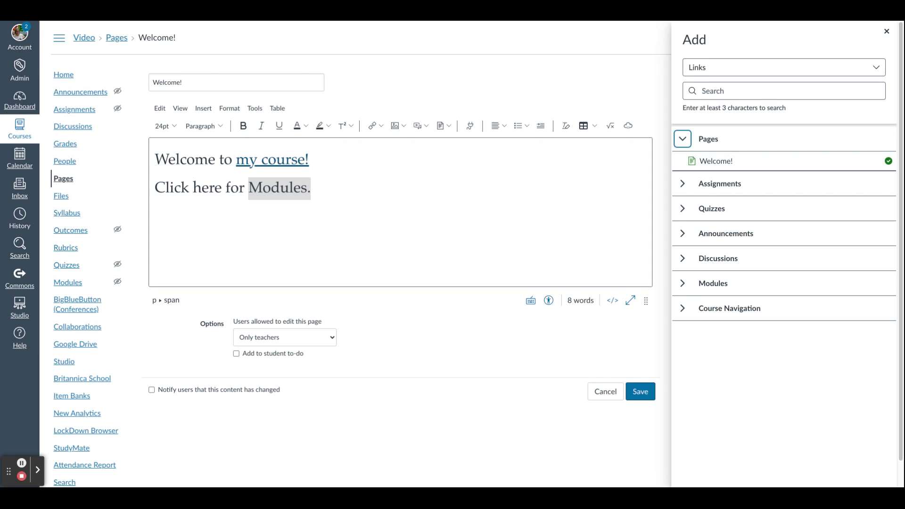
click(338, 188)
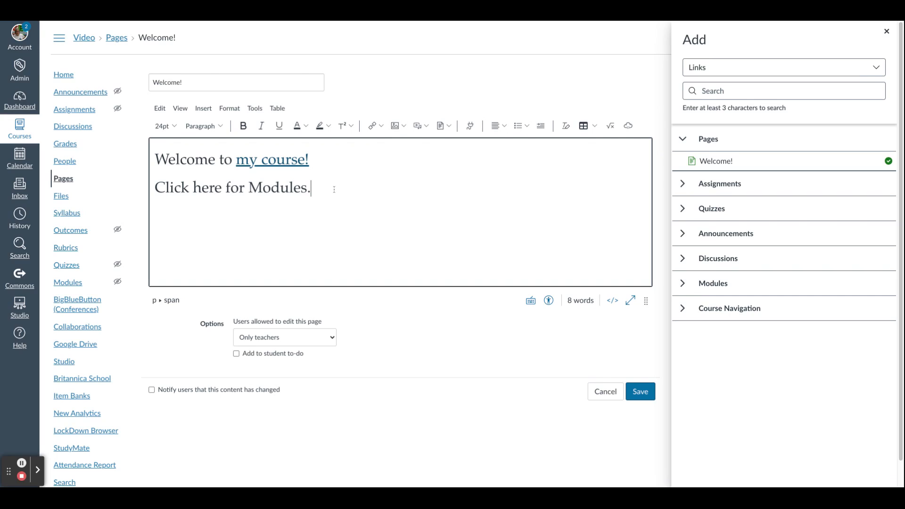
Insert an uploaded screenshot image from the computer on a new line below the text.
key(Return)
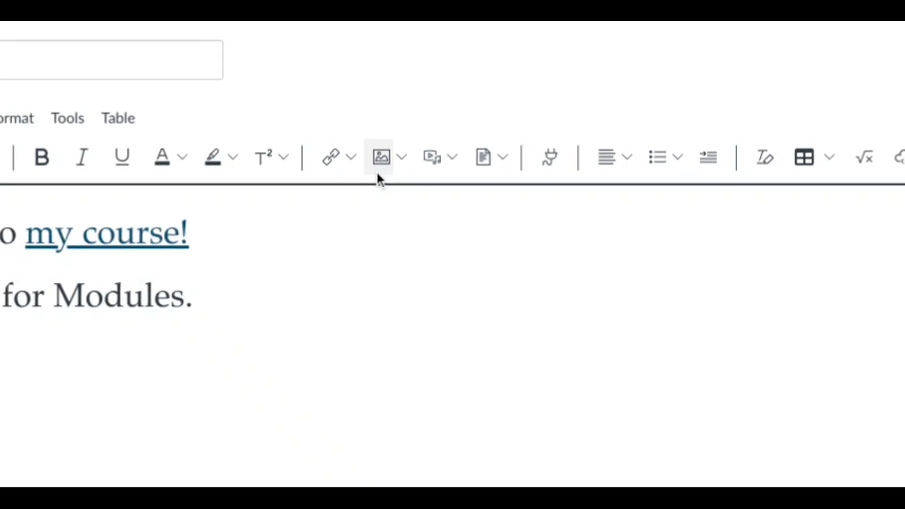
click(376, 174)
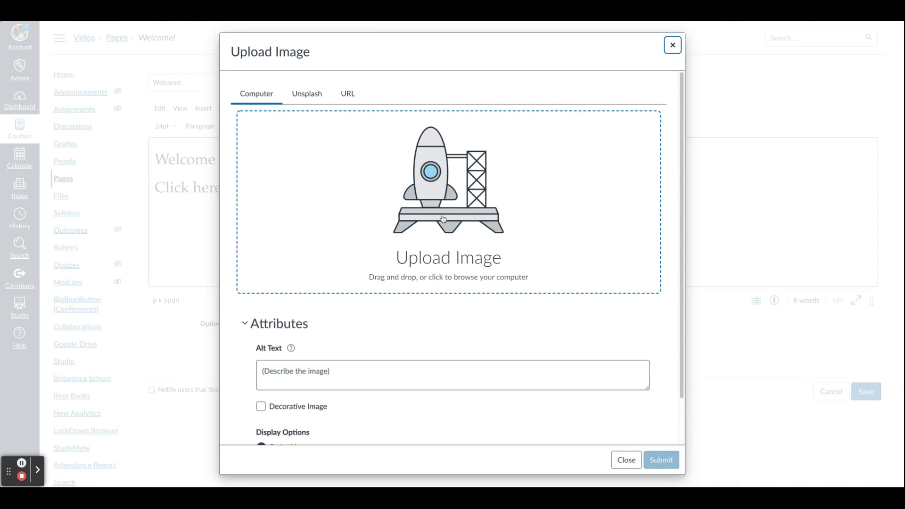
click(443, 214)
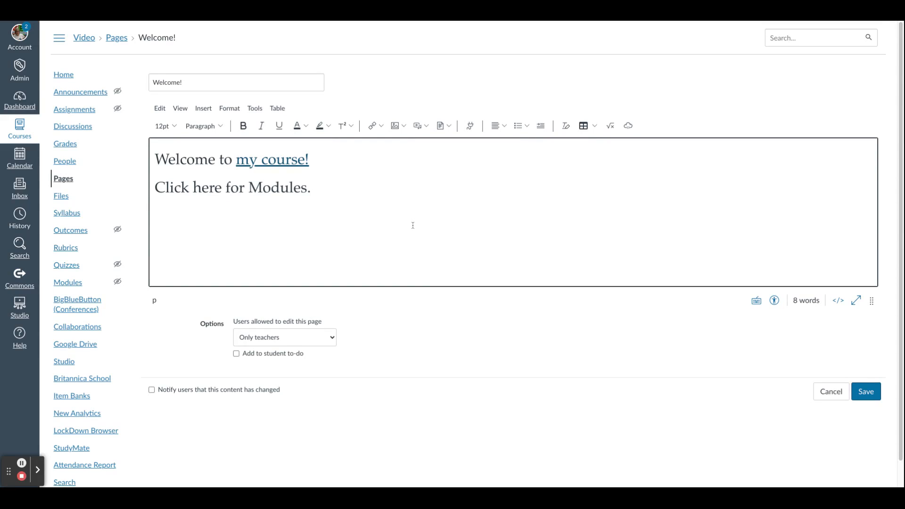
click(395, 126)
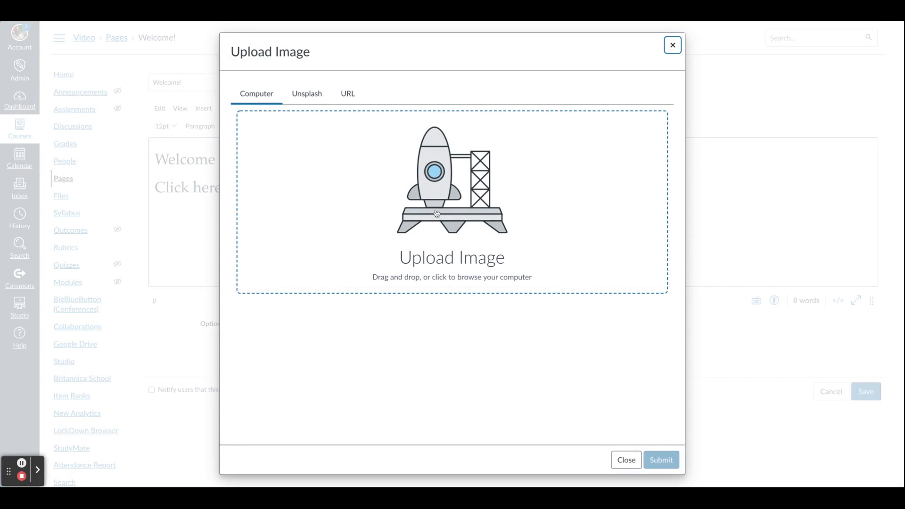
click(436, 213)
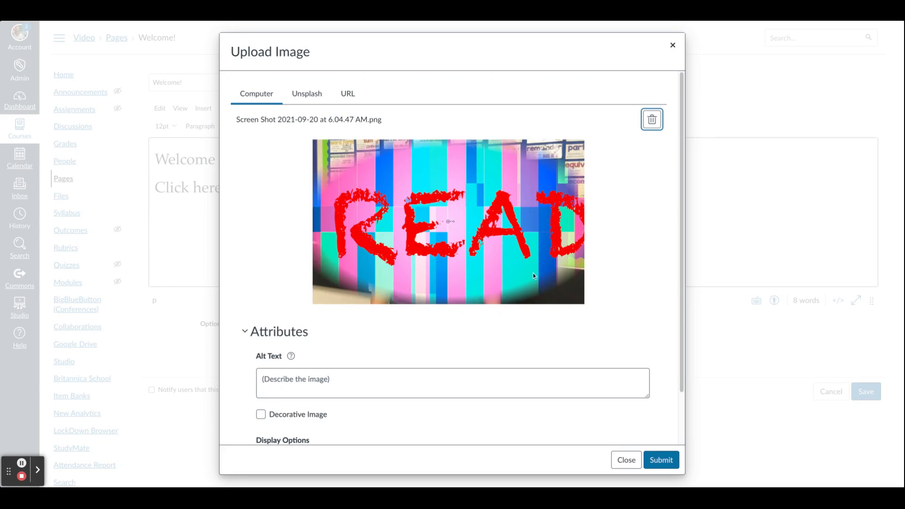
click(661, 462)
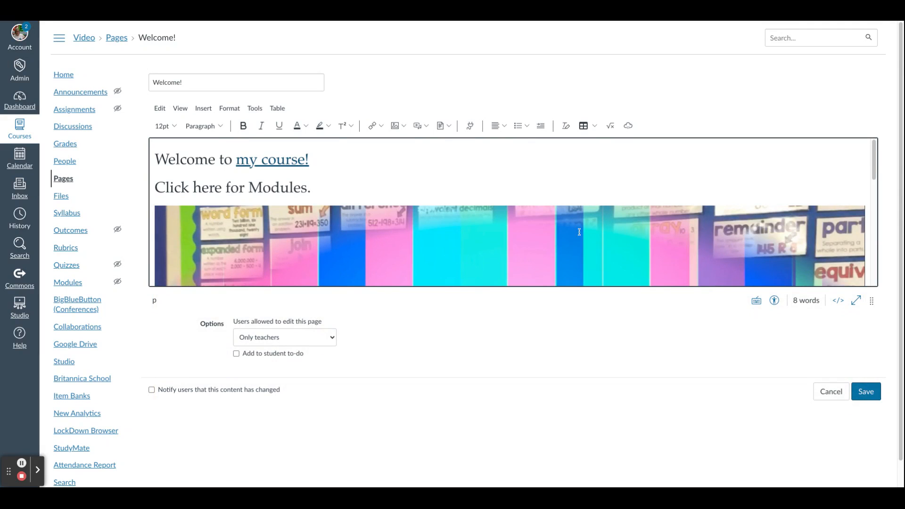
Resize the inserted image to a much smaller size using its corner handle.
click(540, 235)
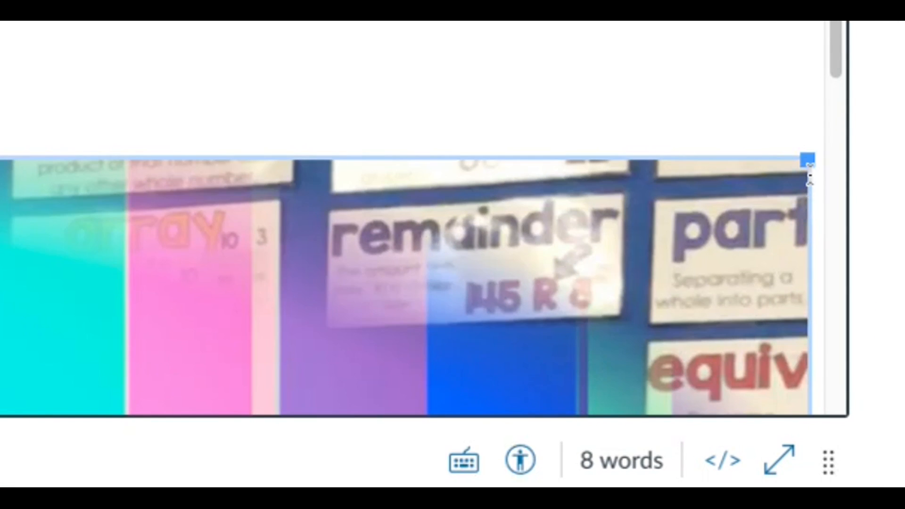
drag(808, 160, 631, 211)
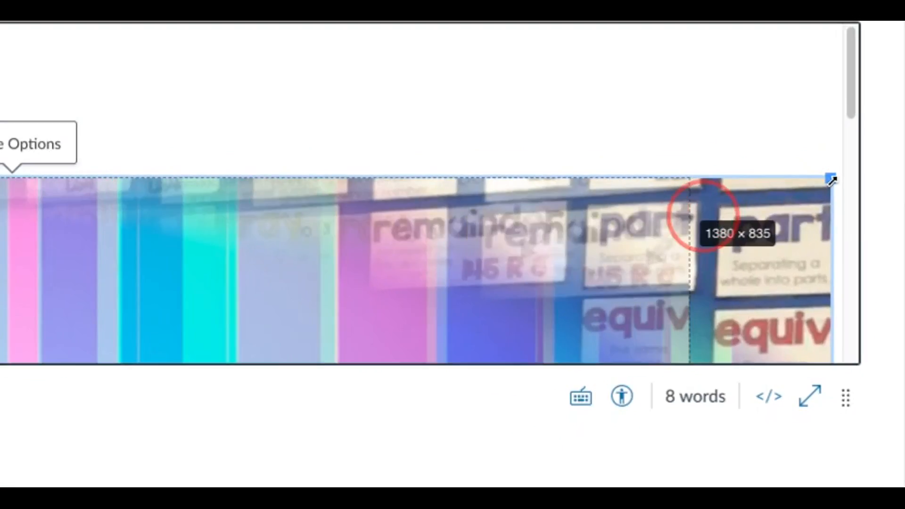
drag(702, 215, 324, 241)
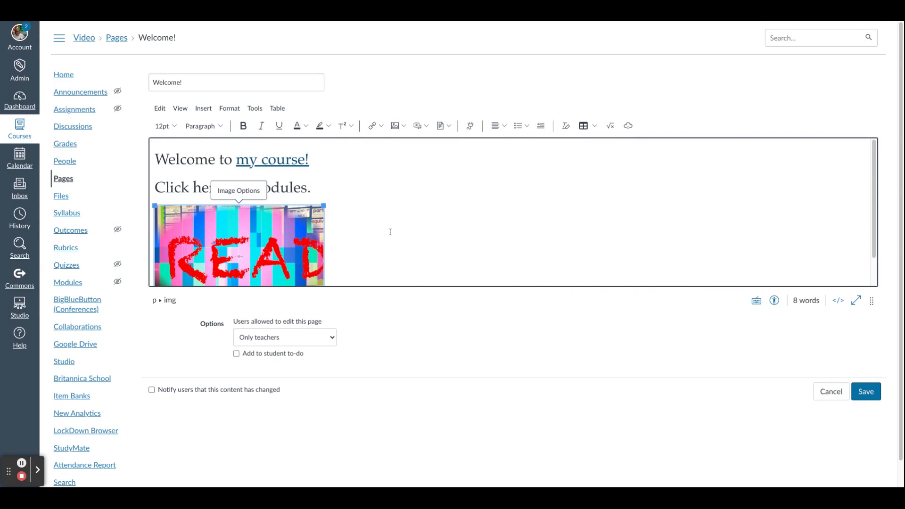
click(390, 232)
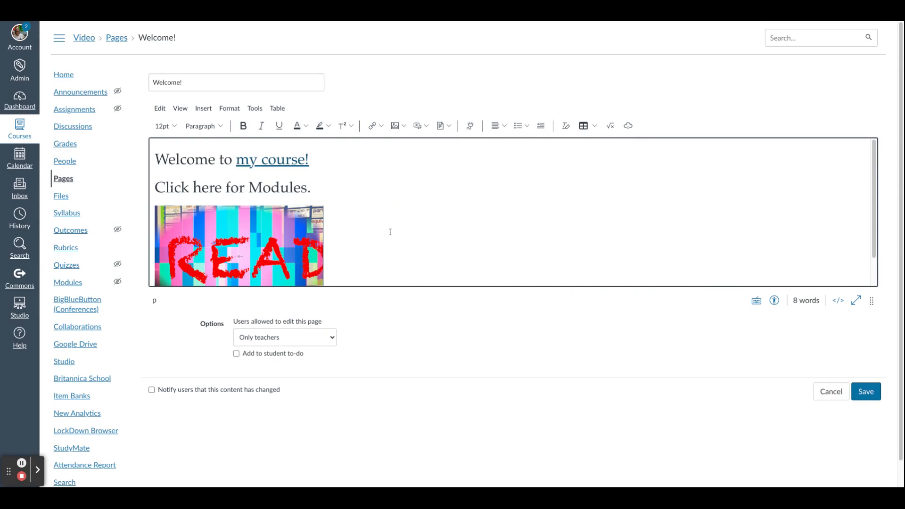
scroll(389, 232, down, 1)
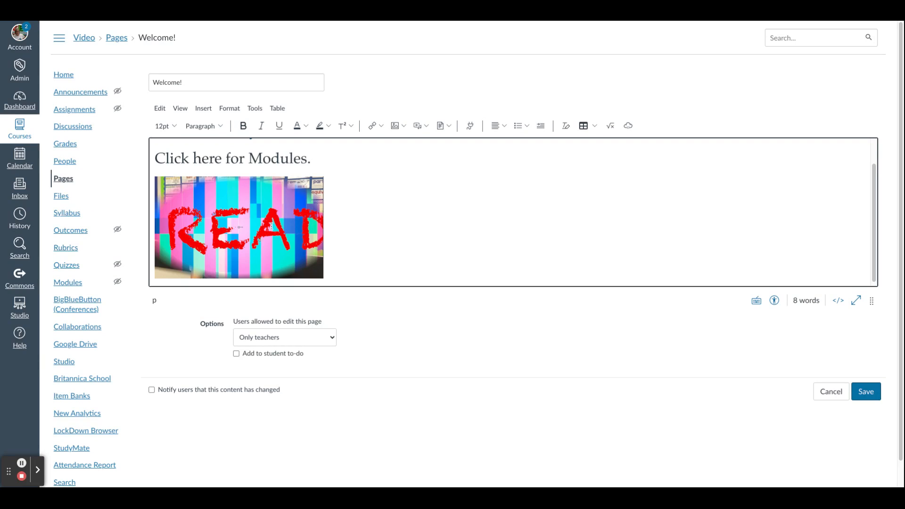
click(271, 226)
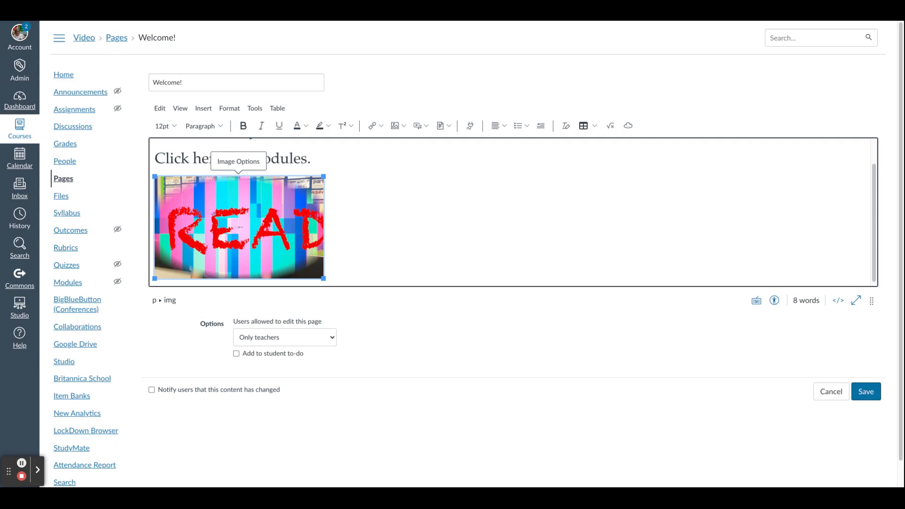
click(372, 126)
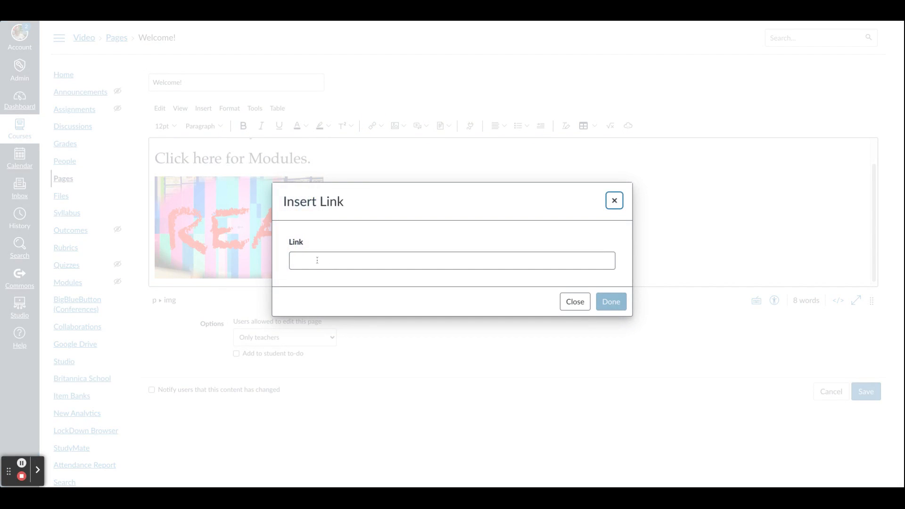
click(317, 261)
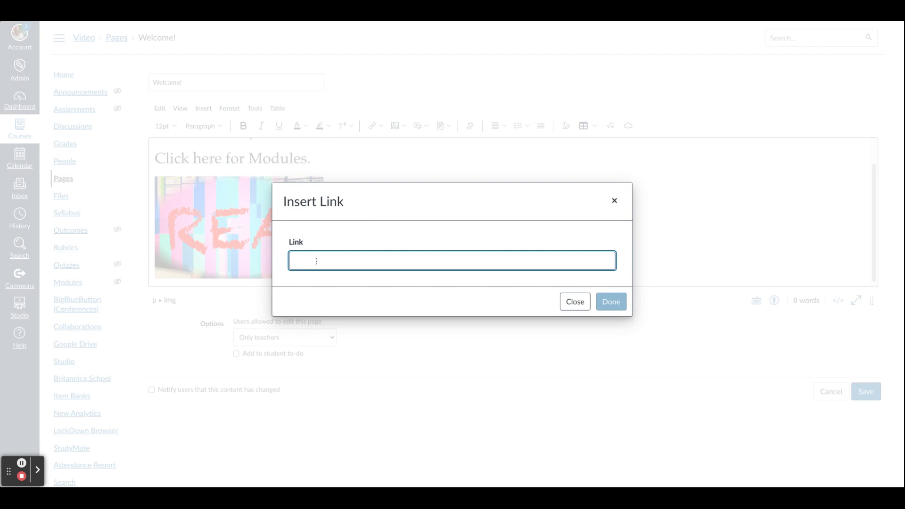
text(https://www.commonsensemedia.org/)
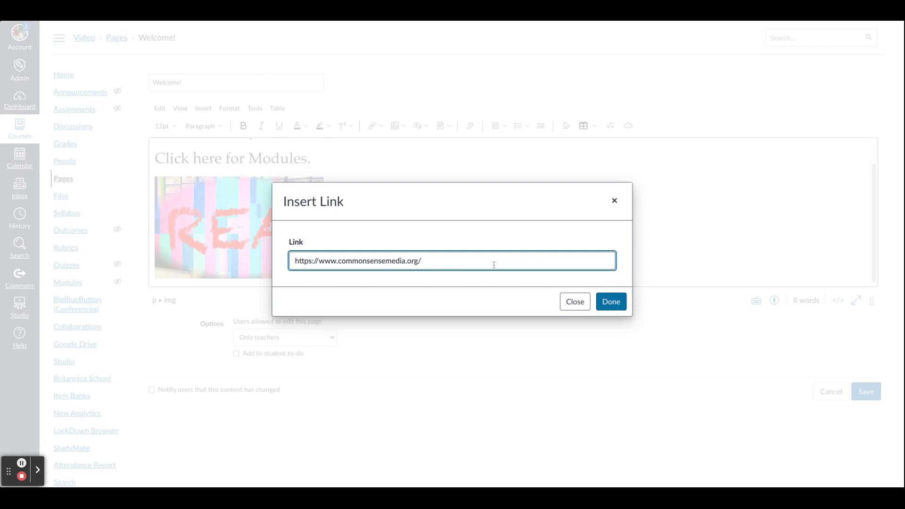
click(611, 302)
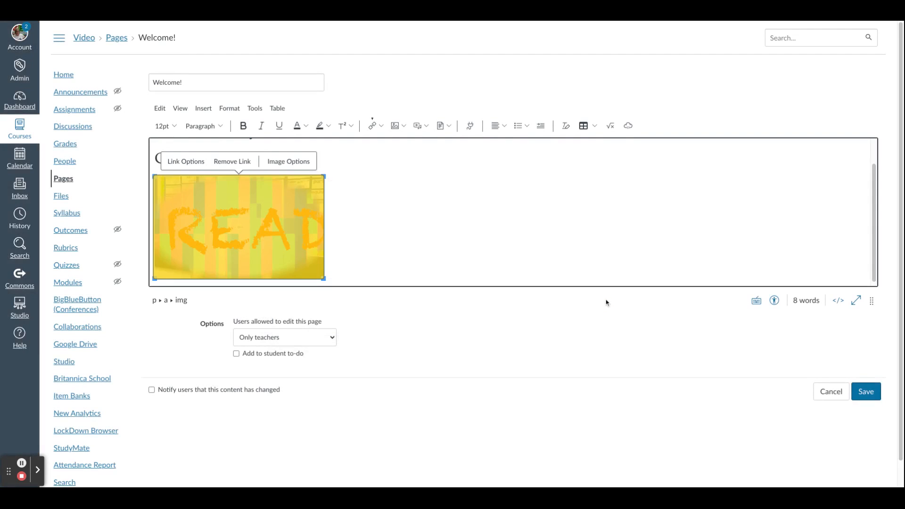
click(371, 228)
click(866, 391)
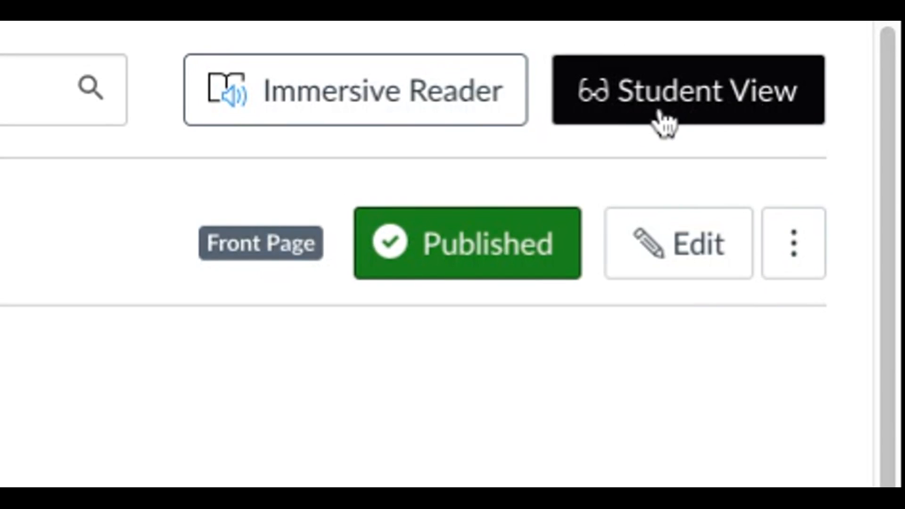
Preview the page in Student View, testing the text link and the image link, then leave Student View.
click(632, 106)
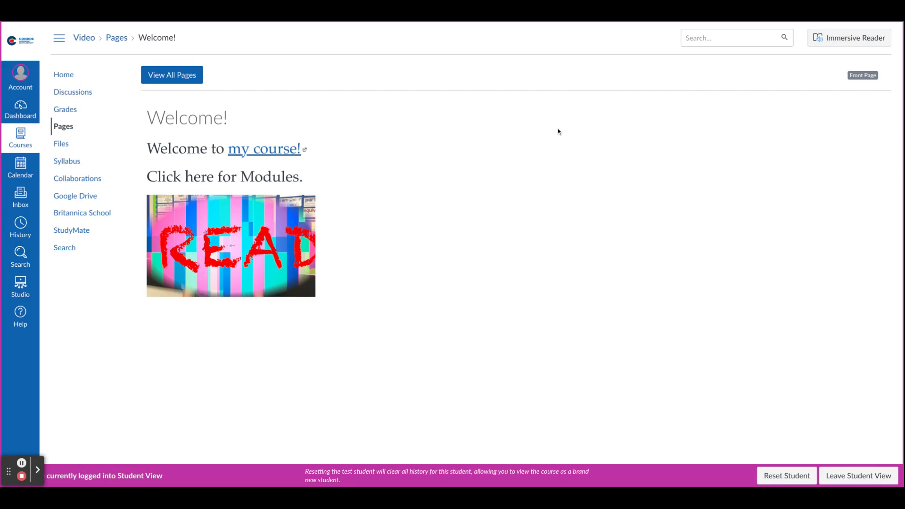
click(266, 152)
click(230, 243)
click(858, 476)
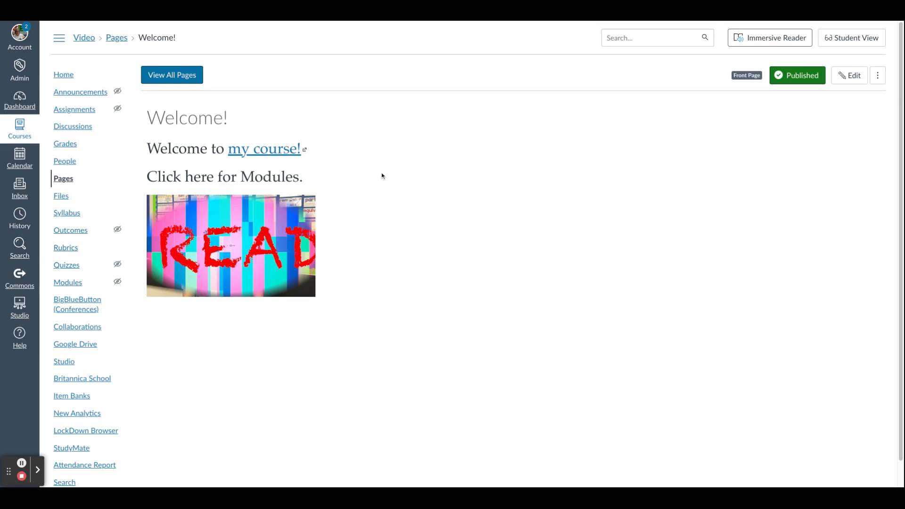
Reopen the page for editing and review the image menu and the image's link options.
click(850, 81)
click(851, 78)
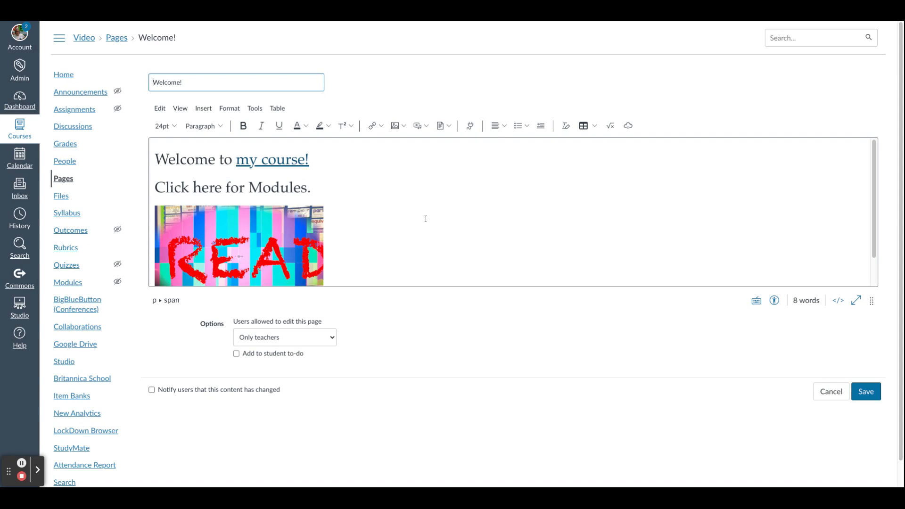
scroll(425, 219, down, 2)
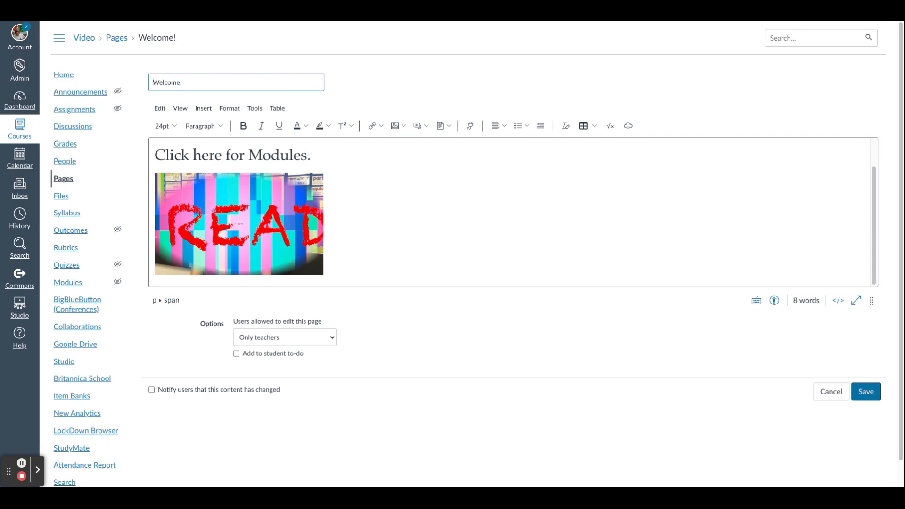
click(403, 127)
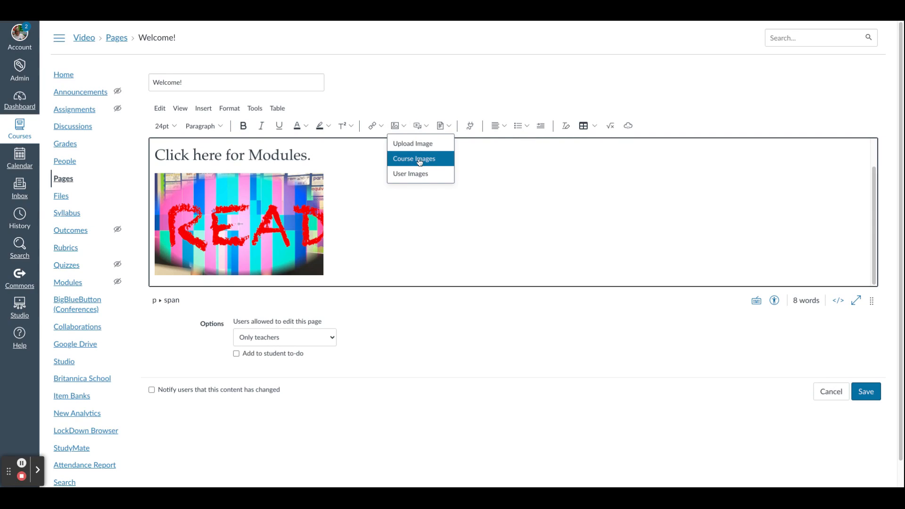
click(375, 168)
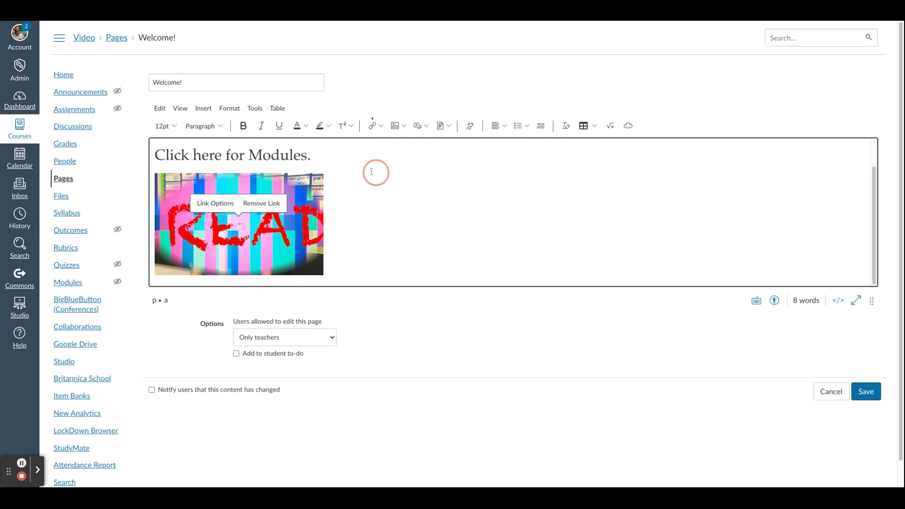
click(273, 249)
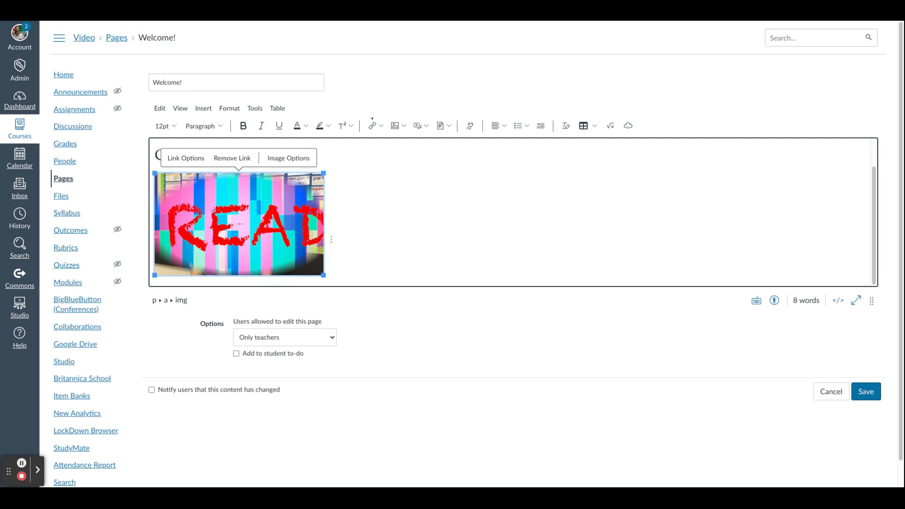
click(380, 126)
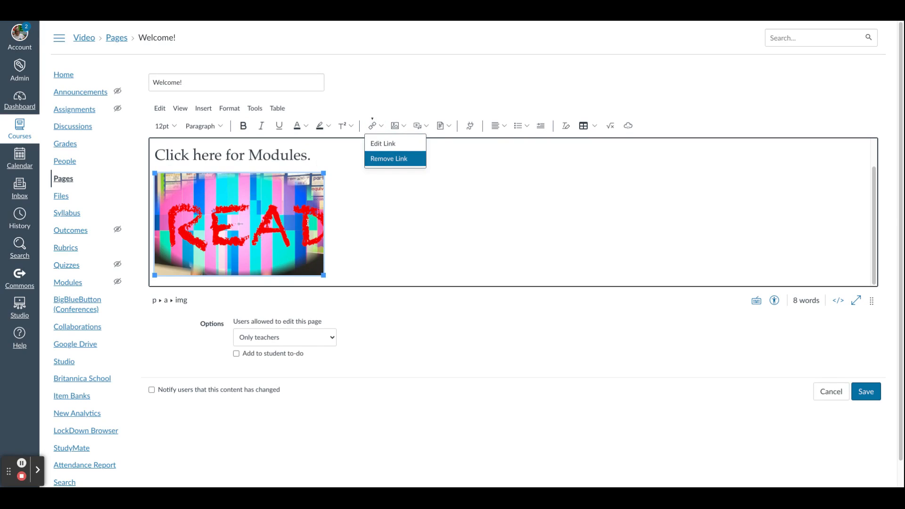
key(Escape)
click(404, 126)
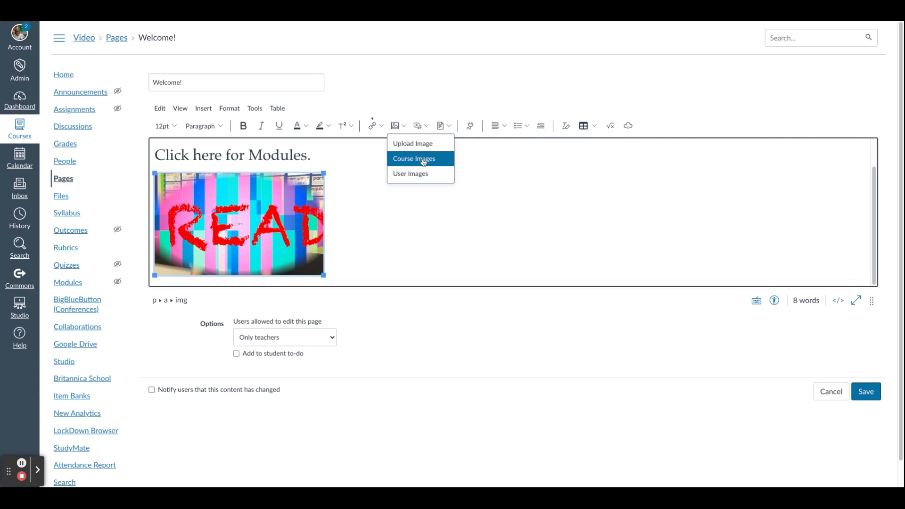
click(375, 241)
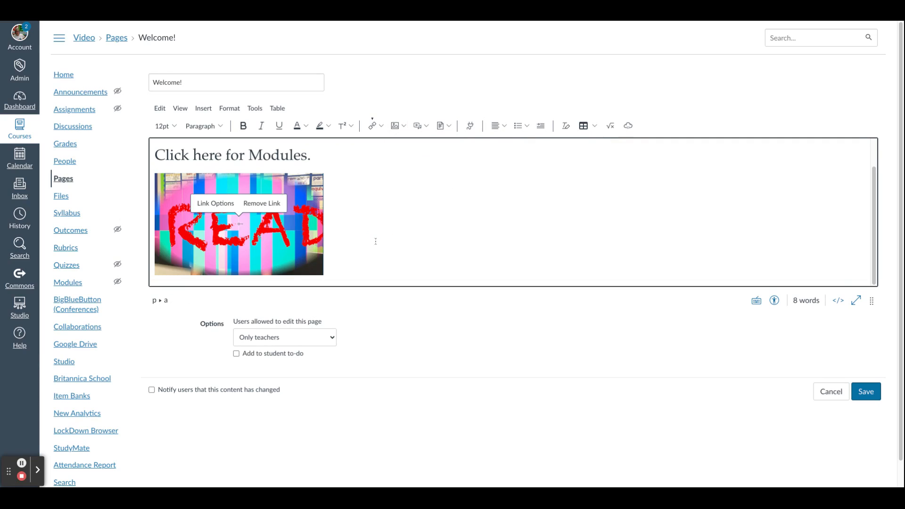
scroll(376, 222, down, 1)
scroll(377, 223, up, 1)
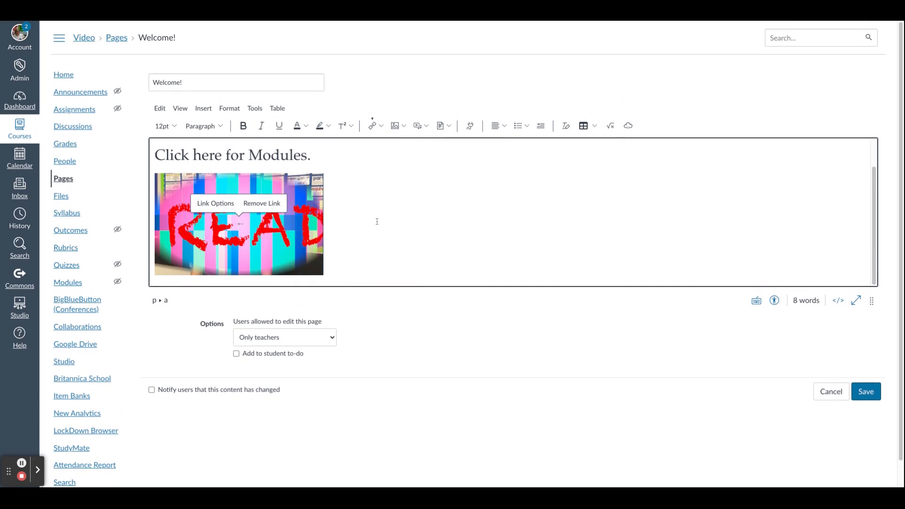